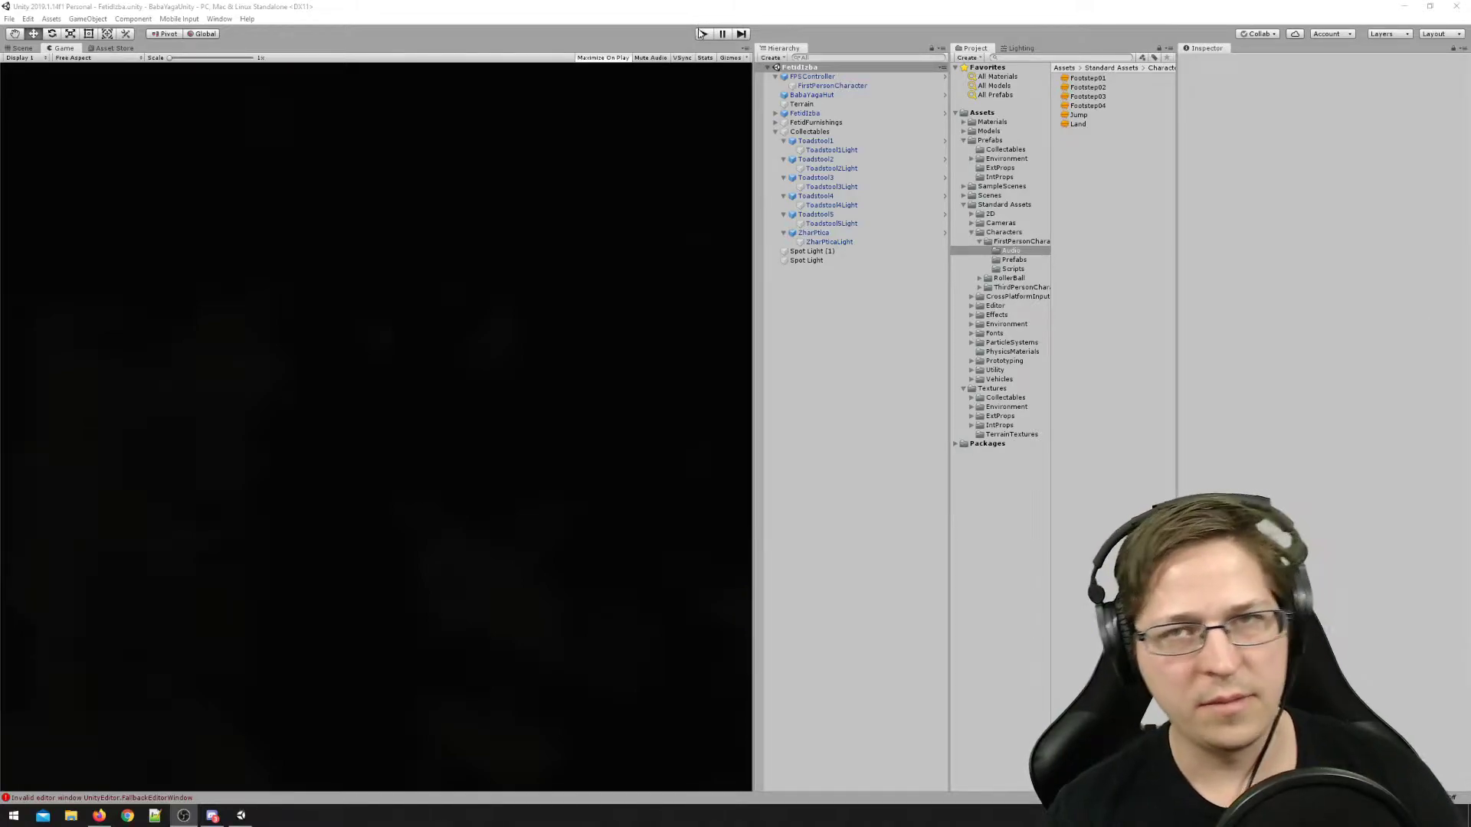
Enter Play mode to run the Baba Yaga cabin scene
{"action": "left_click", "coordinate": [703, 33]}
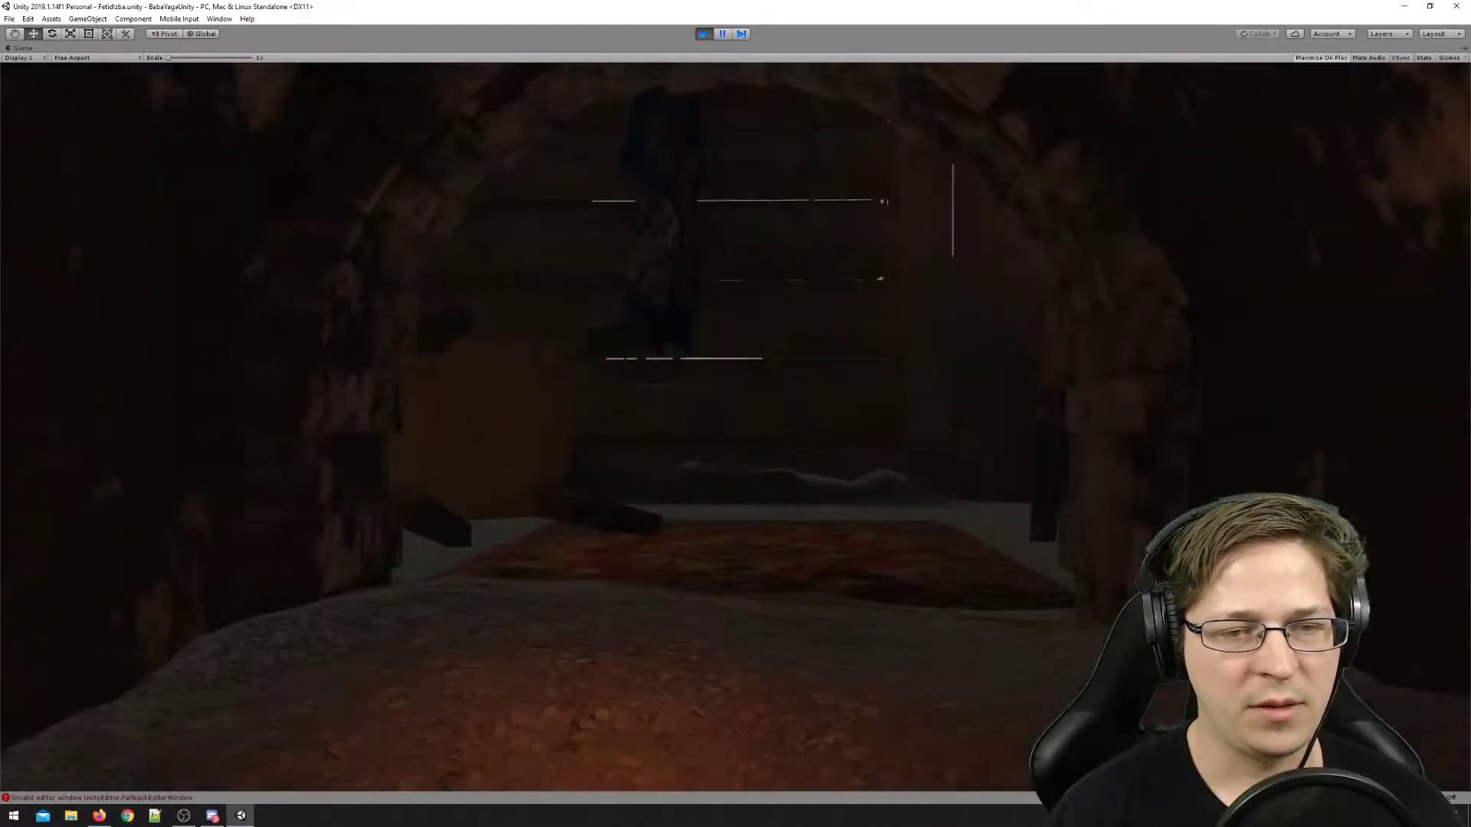
Capture the mouse in the Game view and walk the first-person character up to a dark cabin wall
{"action": "left_click", "coordinate": [736, 432]}
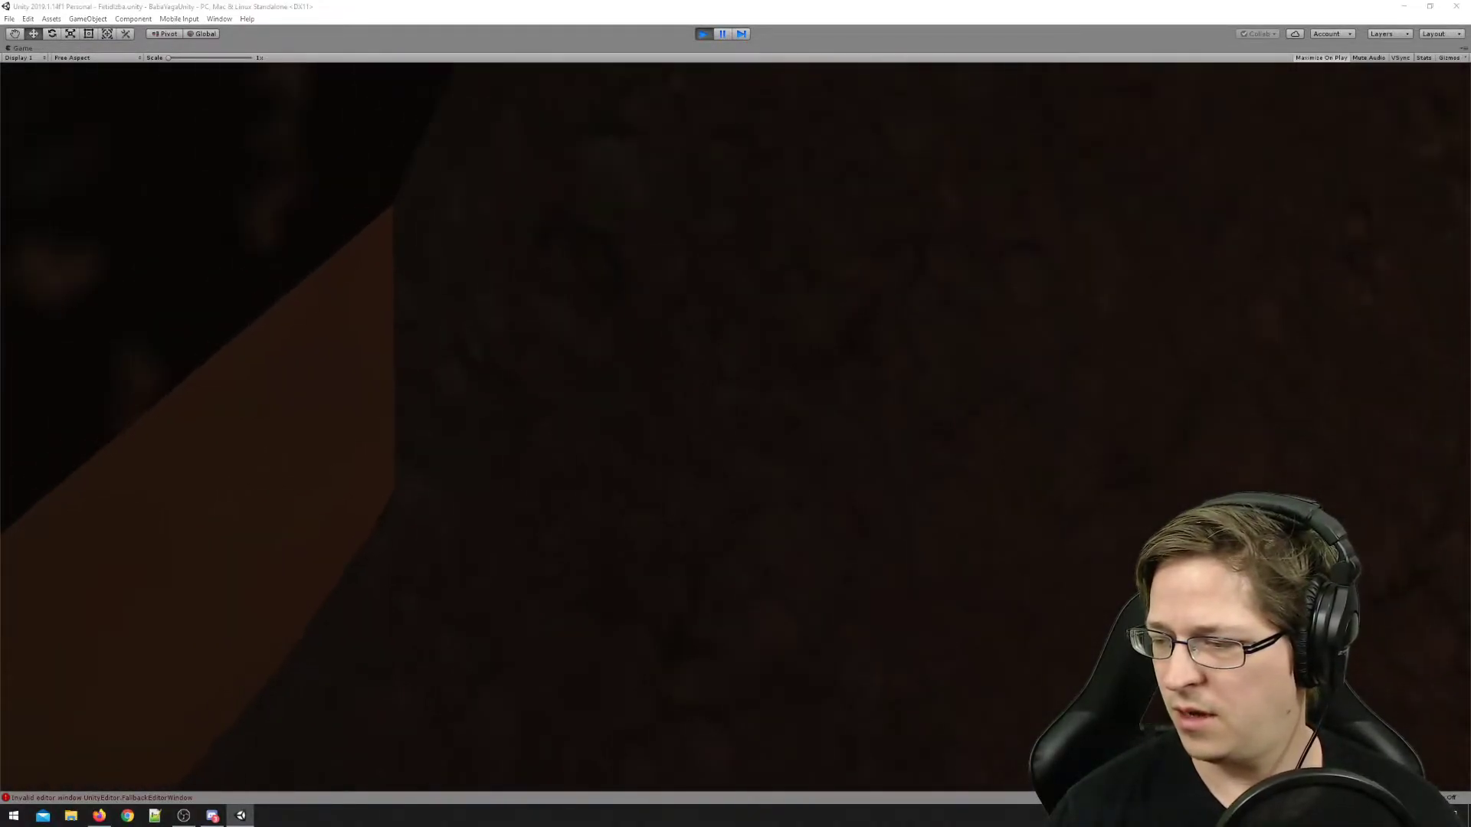